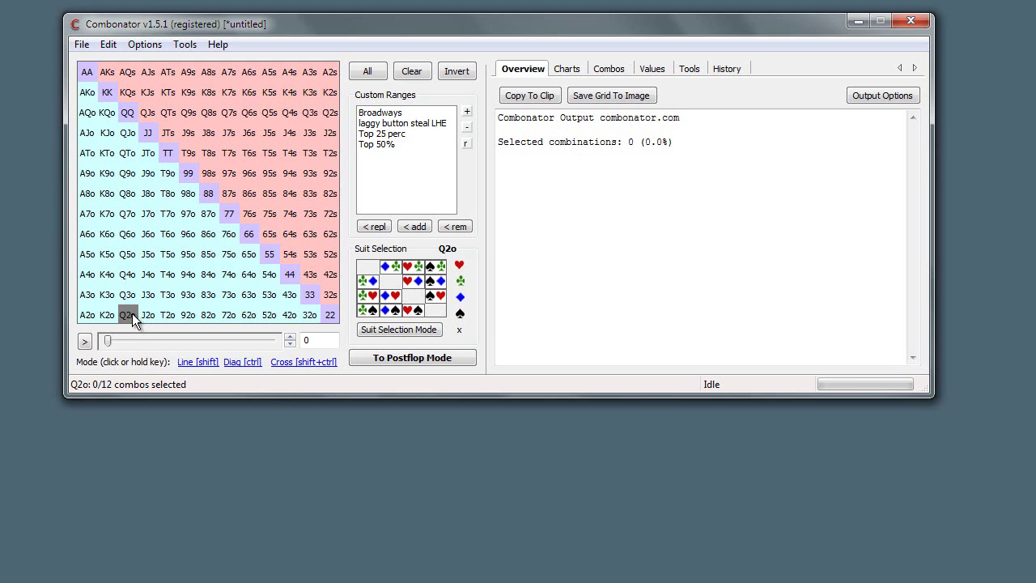
Select the top-ranked hands with the Hood-Stox (limit) ranking and fine-tune the range percentage to 19.6
{"action": "left_click", "coordinate": [86, 341]}
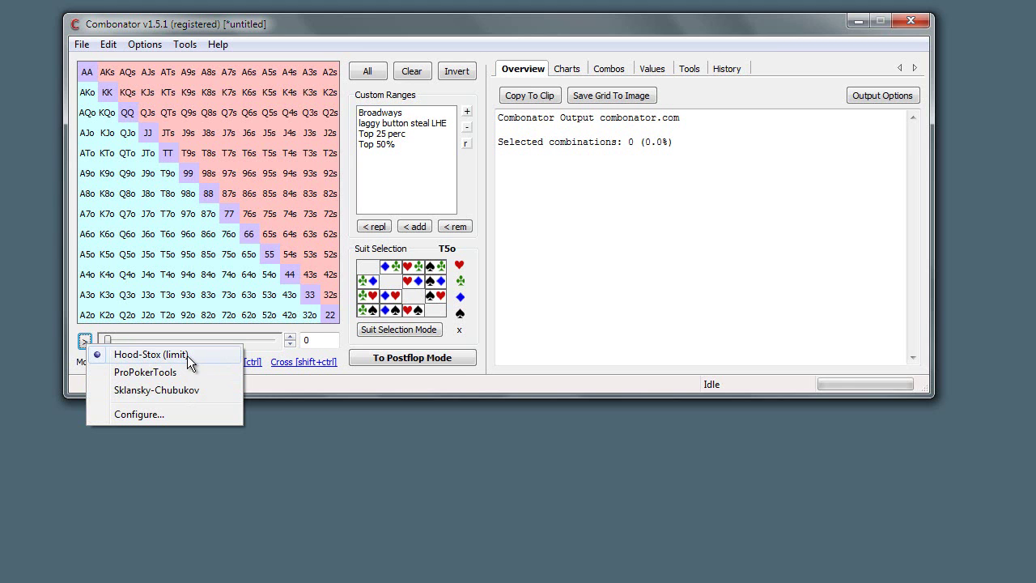
{"action": "left_click", "coordinate": [80, 381]}
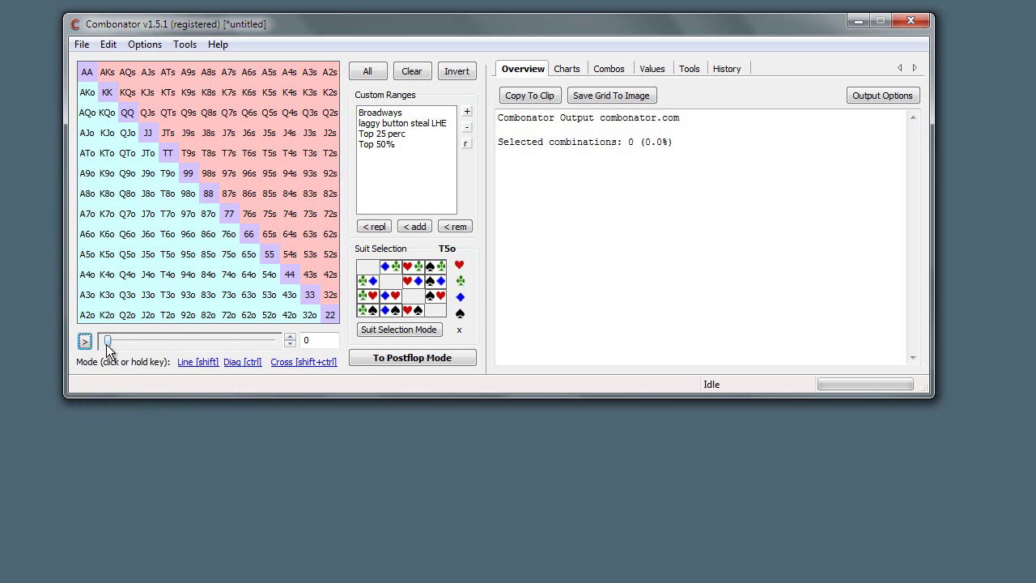
{"action": "left_click_drag", "start_coordinate": [109, 349], "coordinate": [136, 341]}
{"action": "left_click", "coordinate": [288, 344]}
{"action": "left_click", "coordinate": [289, 344]}
{"action": "left_click", "coordinate": [289, 344]}
{"action": "left_click", "coordinate": [289, 337]}
{"action": "left_click", "coordinate": [289, 337]}
{"action": "left_click", "coordinate": [289, 337]}
{"action": "left_click", "coordinate": [289, 337]}
{"action": "left_click", "coordinate": [289, 337]}
{"action": "left_click", "coordinate": [288, 336]}
{"action": "left_click", "coordinate": [289, 336]}
{"action": "left_click", "coordinate": [289, 337]}
{"action": "left_click", "coordinate": [289, 337]}
{"action": "left_click", "coordinate": [289, 337]}
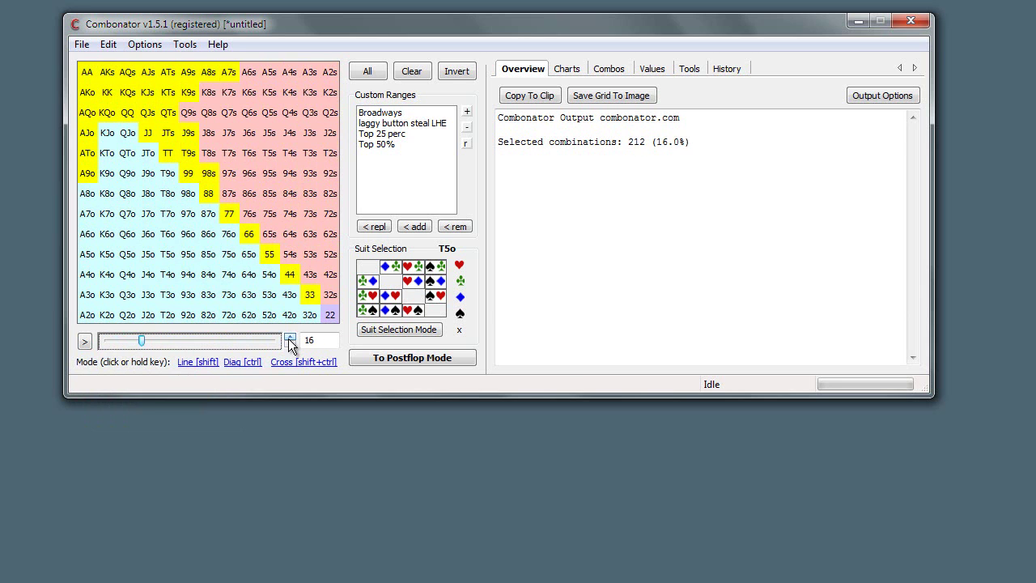
{"action": "left_click", "coordinate": [289, 337]}
{"action": "left_click", "coordinate": [289, 337]}
{"action": "left_click", "coordinate": [289, 336]}
{"action": "left_click", "coordinate": [289, 337]}
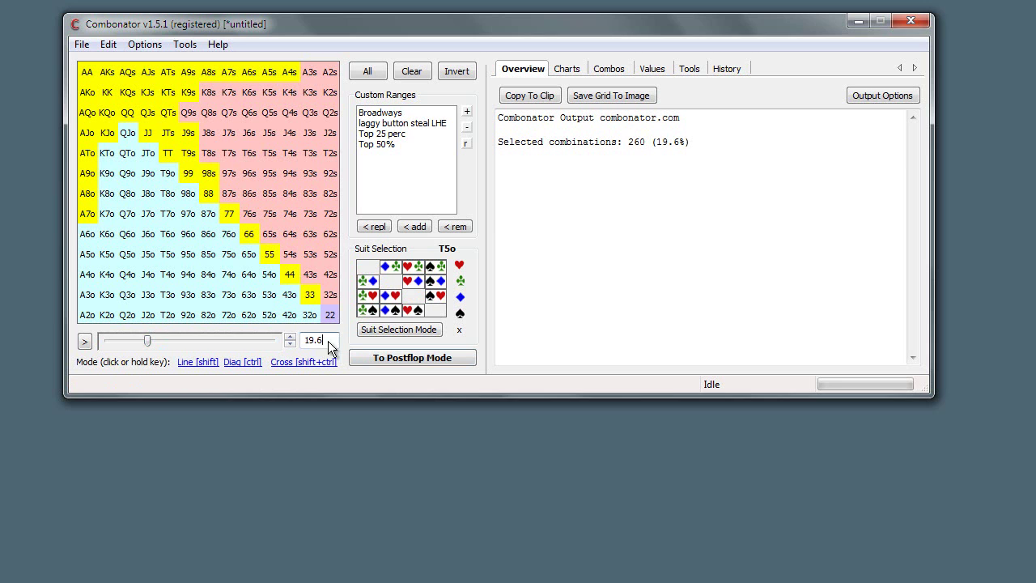
Set the selected hand range percentage to exactly 50
{"action": "double_click", "coordinate": [324, 340]}
{"action": "type", "text": "50"}
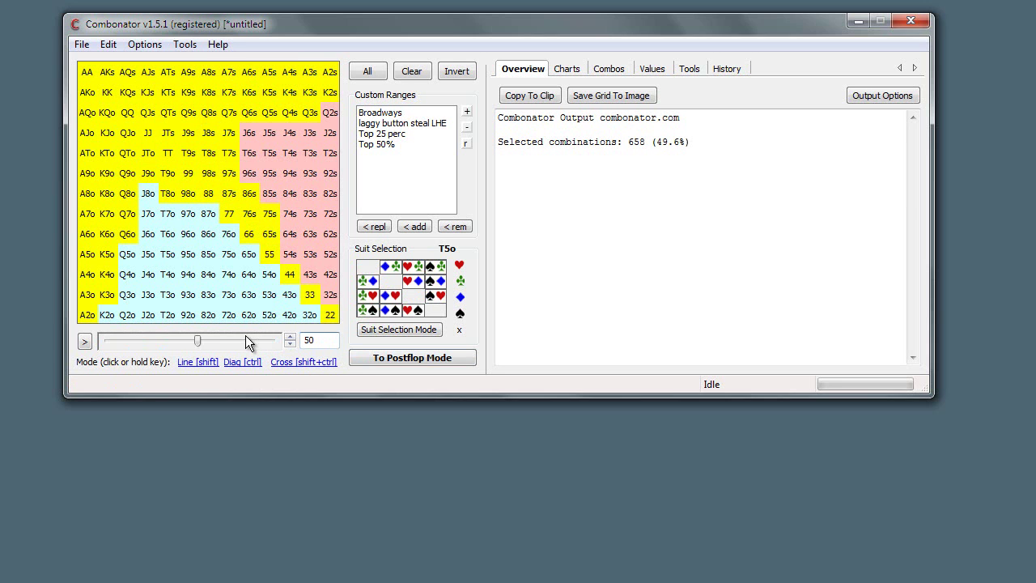
Switch the hand ranking to ProPokerTools and lower the selected range slightly to about 49 percent
{"action": "left_click", "coordinate": [84, 343]}
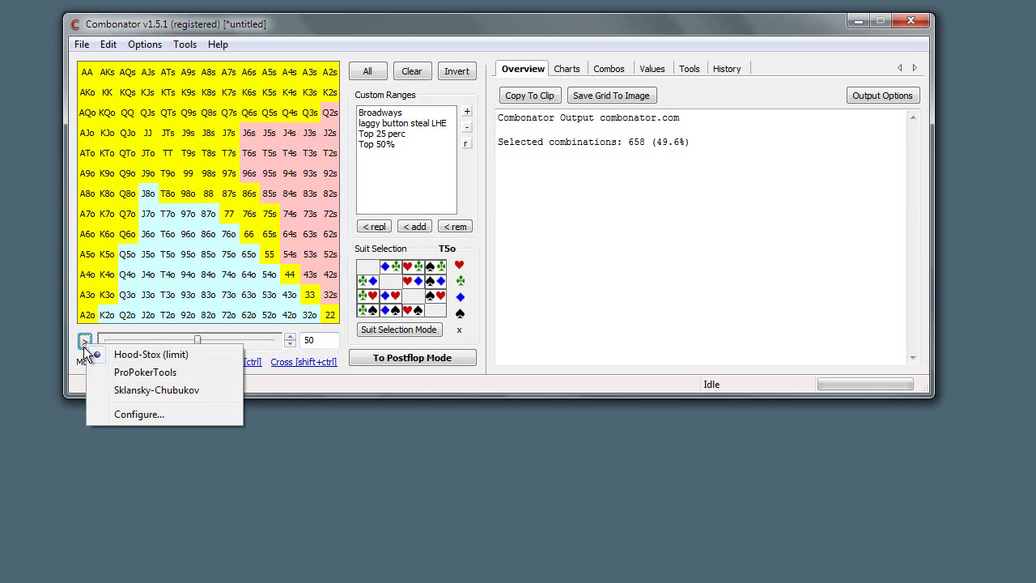
{"action": "left_click", "coordinate": [132, 372]}
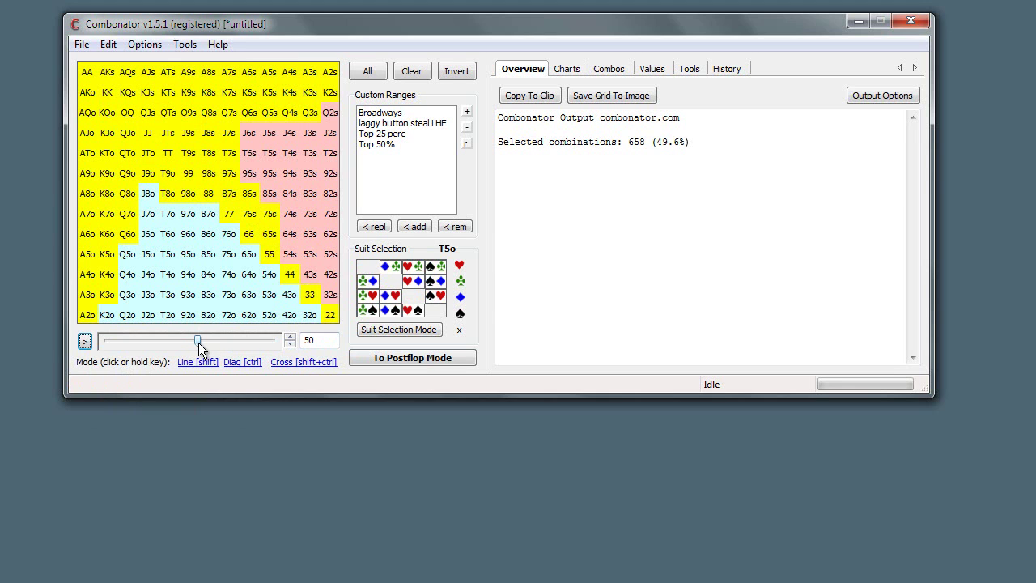
{"action": "left_click", "coordinate": [198, 342]}
{"action": "mouse_move", "coordinate": [196, 341]}
{"action": "left_mouse_down"}
{"action": "mouse_move", "coordinate": [136, 362]}
{"action": "mouse_move", "coordinate": [158, 350]}
{"action": "mouse_move", "coordinate": [203, 352]}
{"action": "mouse_move", "coordinate": [173, 349]}
{"action": "mouse_move", "coordinate": [193, 344]}
{"action": "left_mouse_up"}
Switch the hand ranking to Sklansky-Chubukov and set the selected range percentage to 30
{"action": "left_click", "coordinate": [84, 341]}
{"action": "left_click", "coordinate": [118, 390]}
{"action": "left_click", "coordinate": [323, 340]}
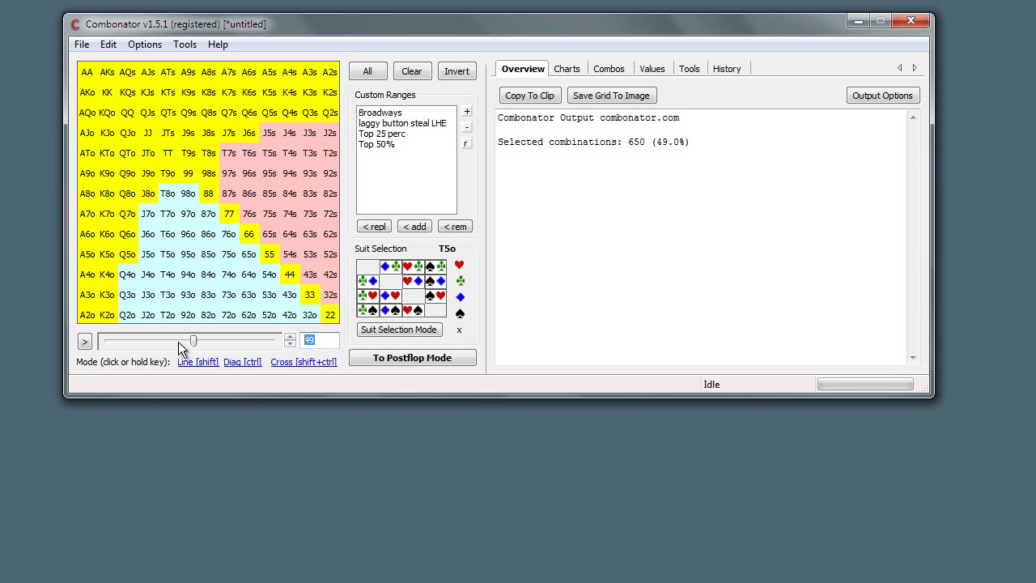
{"action": "type", "text": "30"}
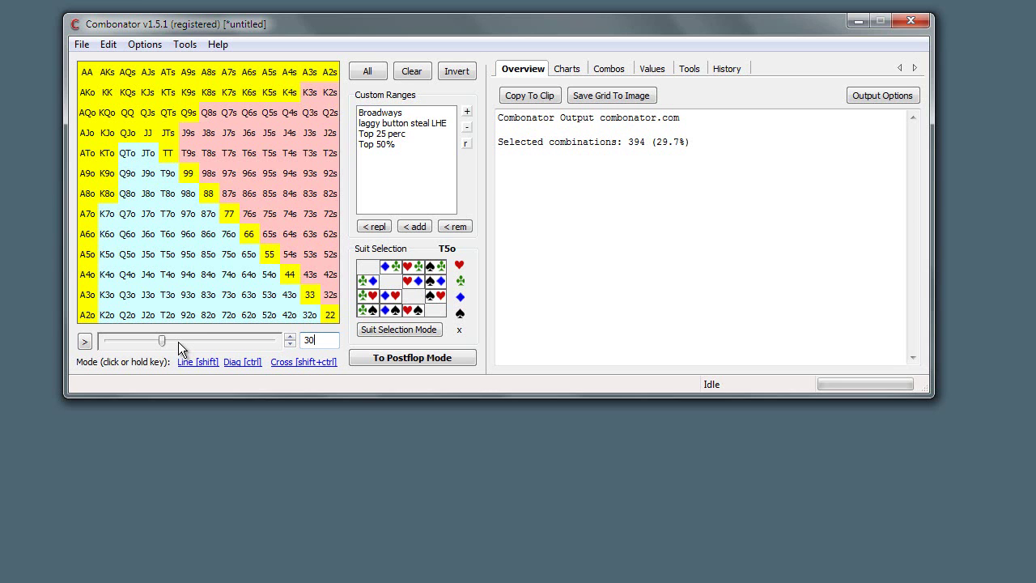
Try extending the percentage entry to the band 30-100, and restore it to 30
{"action": "type", "text": "-"}
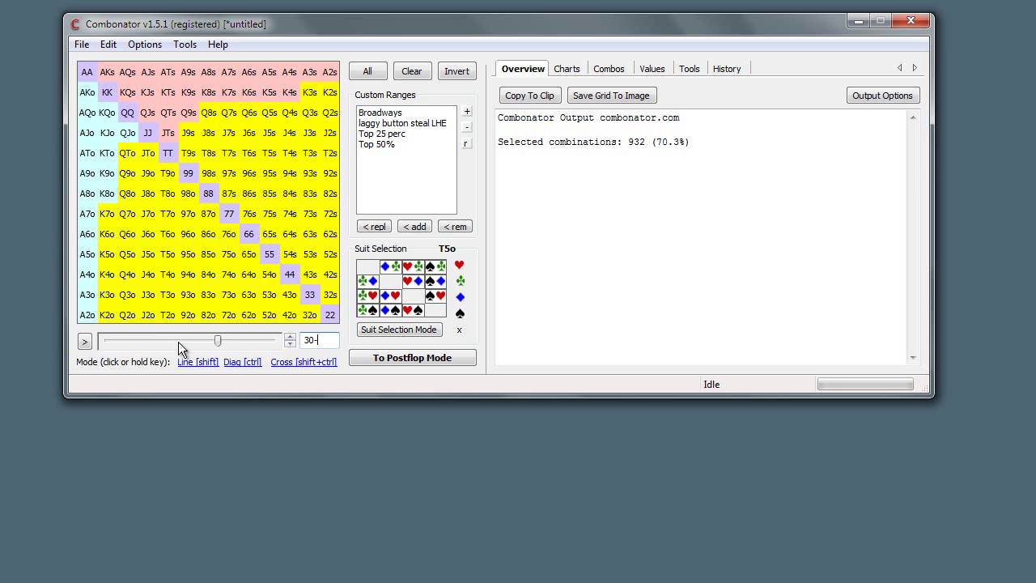
{"action": "type", "text": "100"}
{"action": "key", "text": "BackSpace"}
{"action": "key", "text": "BackSpace"}
{"action": "key", "text": "BackSpace"}
{"action": "key", "text": "BackSpace"}
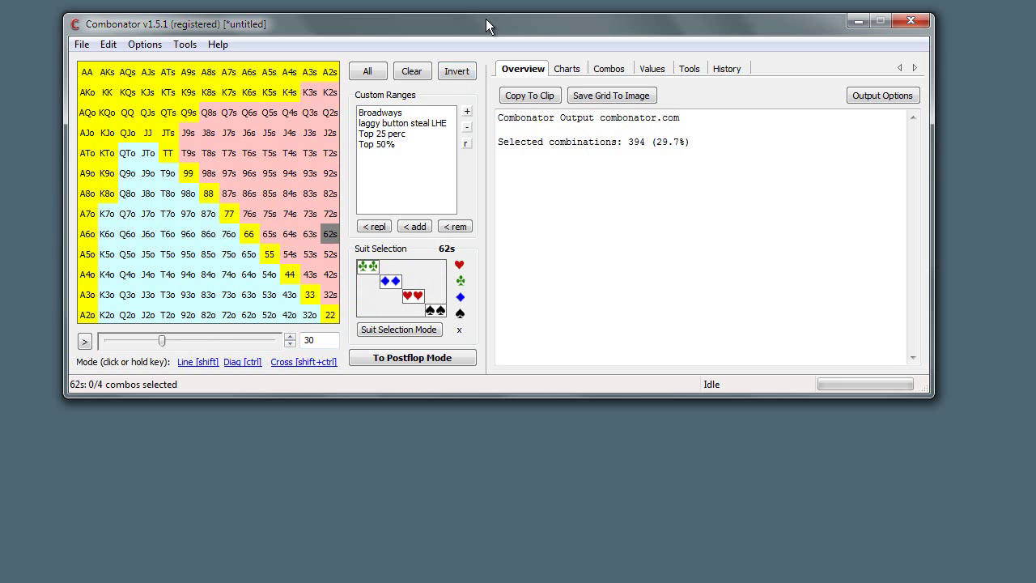
Invert the hand selection, switch it back, and invert it again to select the hands outside the top 30 percent
{"action": "left_click", "coordinate": [455, 71]}
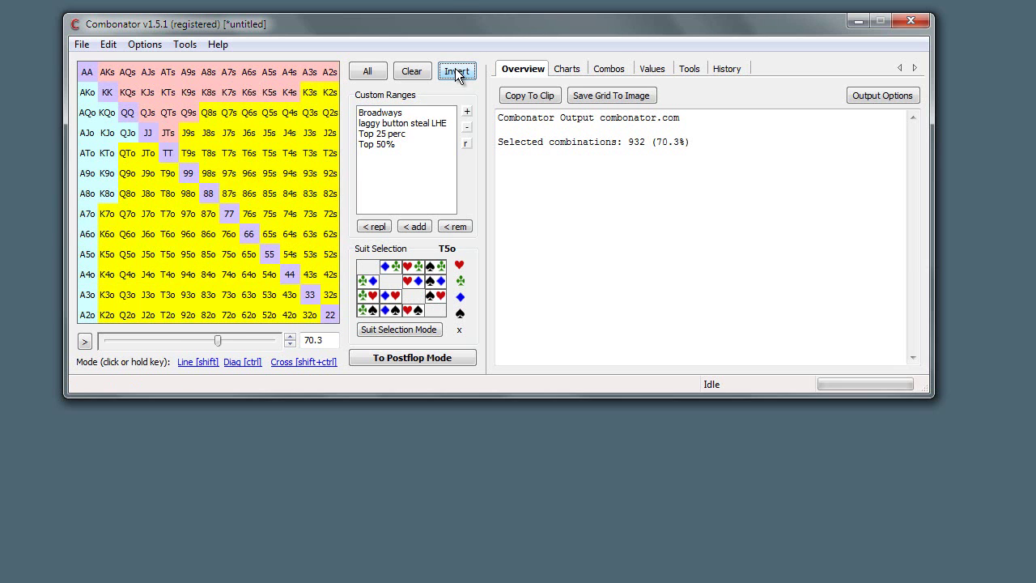
{"action": "left_click", "coordinate": [455, 71]}
{"action": "left_click", "coordinate": [456, 71]}
Select the 30-75 percent band of hands, and step the percentage to a plain top 43 percent range
{"action": "left_click", "coordinate": [331, 343]}
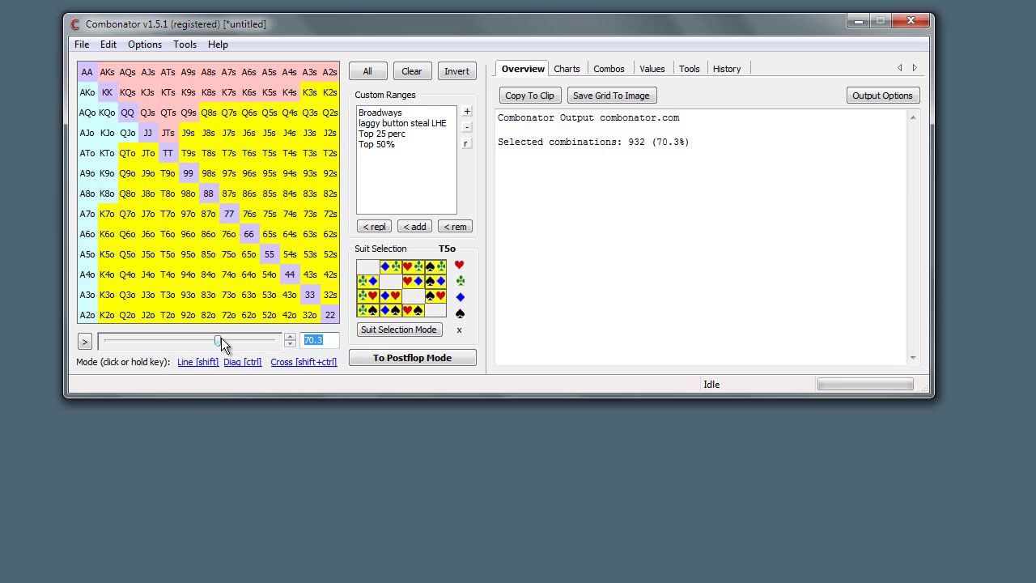
{"action": "type", "text": "30-75"}
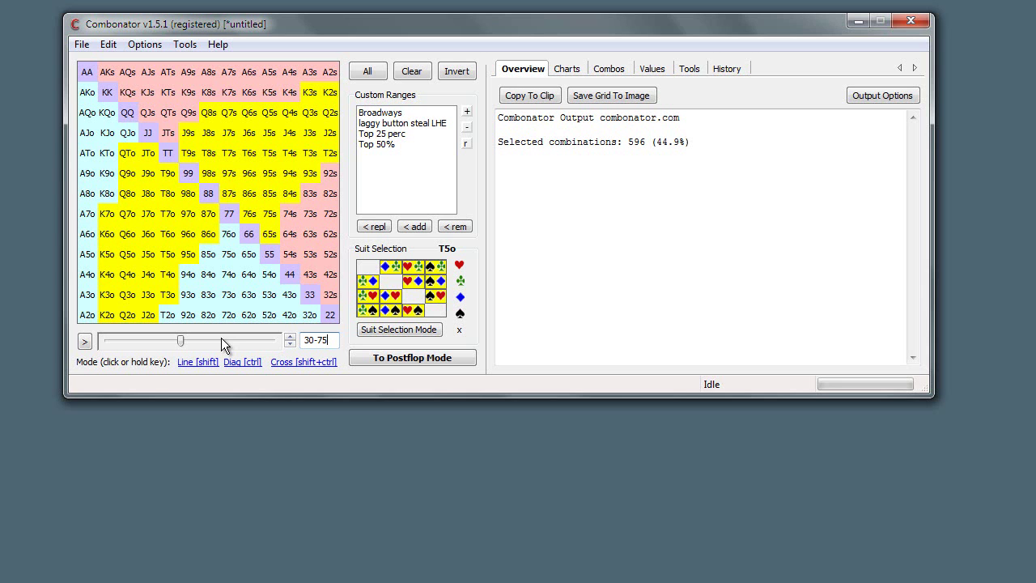
{"action": "left_click", "coordinate": [289, 337]}
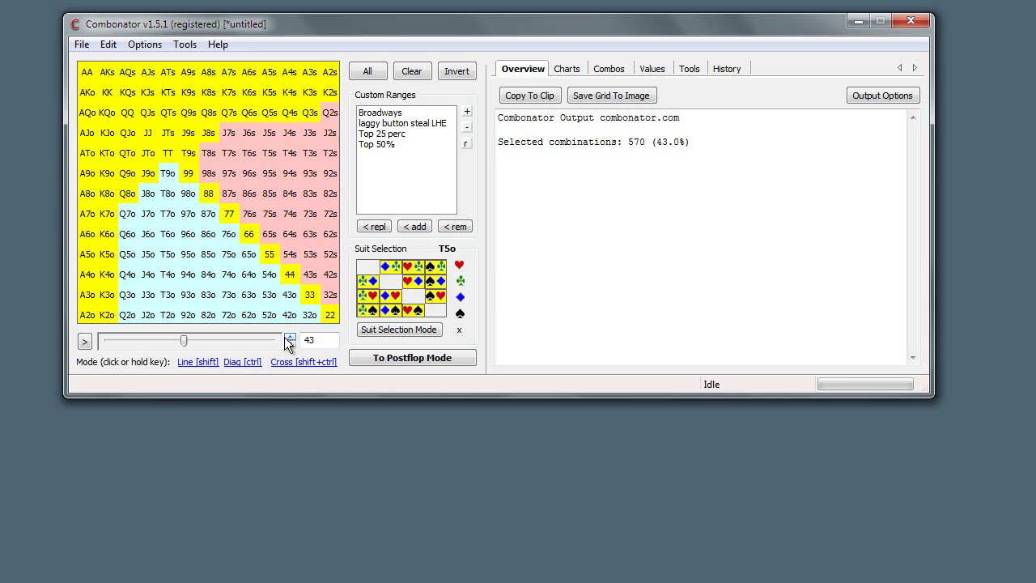
Open the folder of hand ranking text files from the ranking configuration and move its window clear for viewing
{"action": "left_click", "coordinate": [84, 340]}
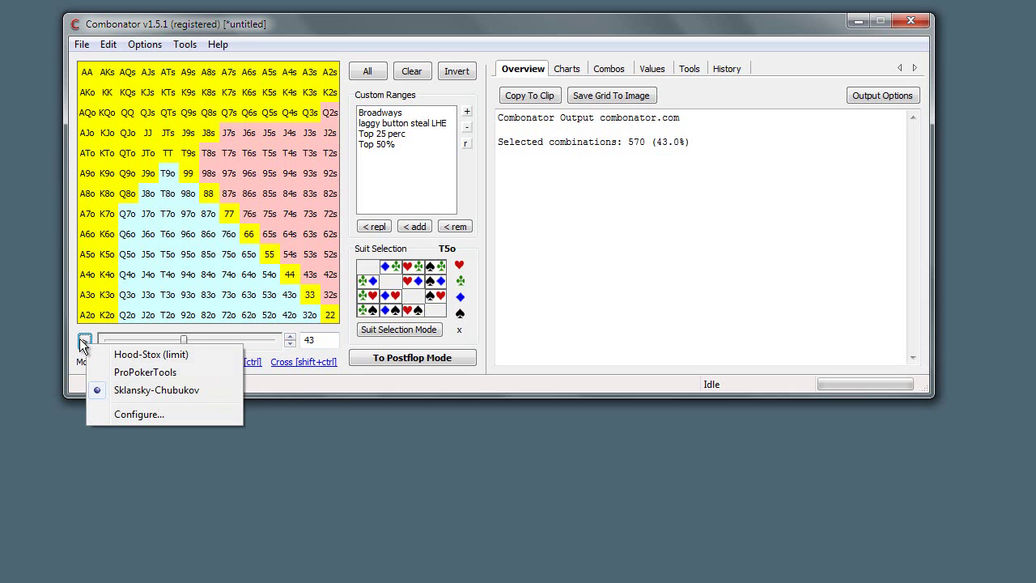
{"action": "left_click", "coordinate": [142, 414]}
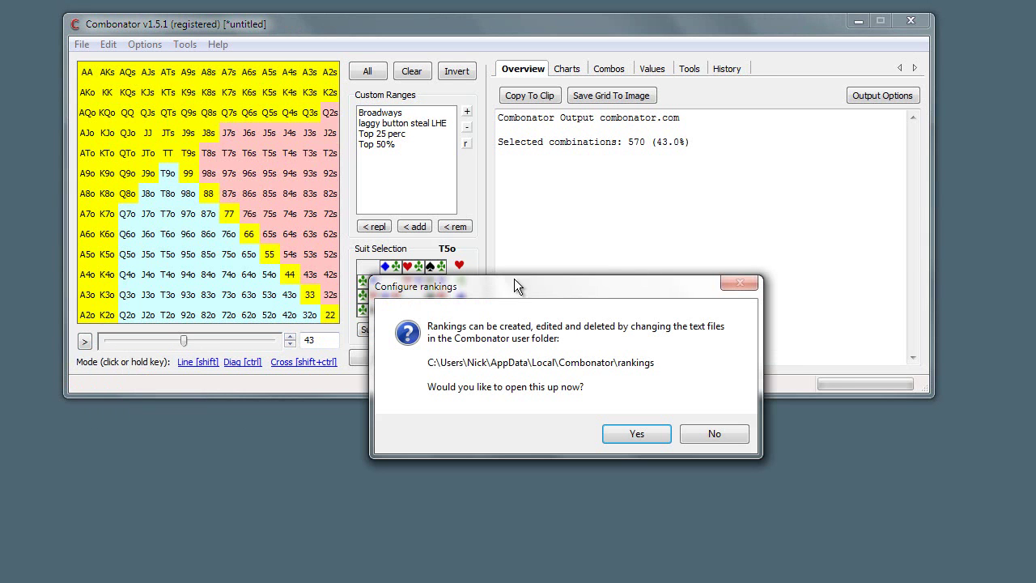
{"action": "left_click", "coordinate": [615, 429]}
{"action": "left_click_drag", "start_coordinate": [639, 100], "coordinate": [370, 92]}
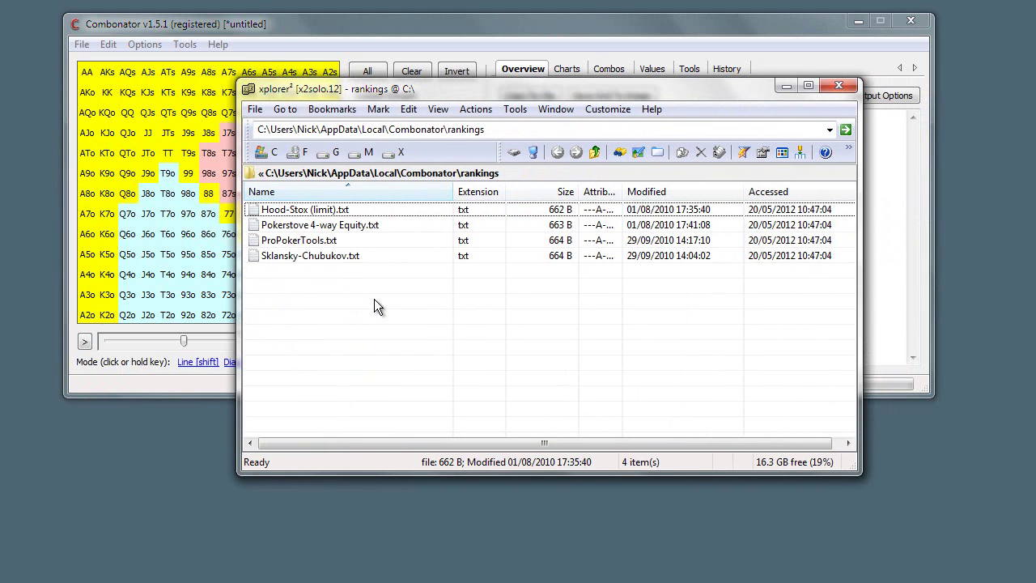
Open Pokerstove 4-way Equity.txt in Notepad to examine its comma-separated hand order, and close the file
{"action": "left_click", "coordinate": [343, 230]}
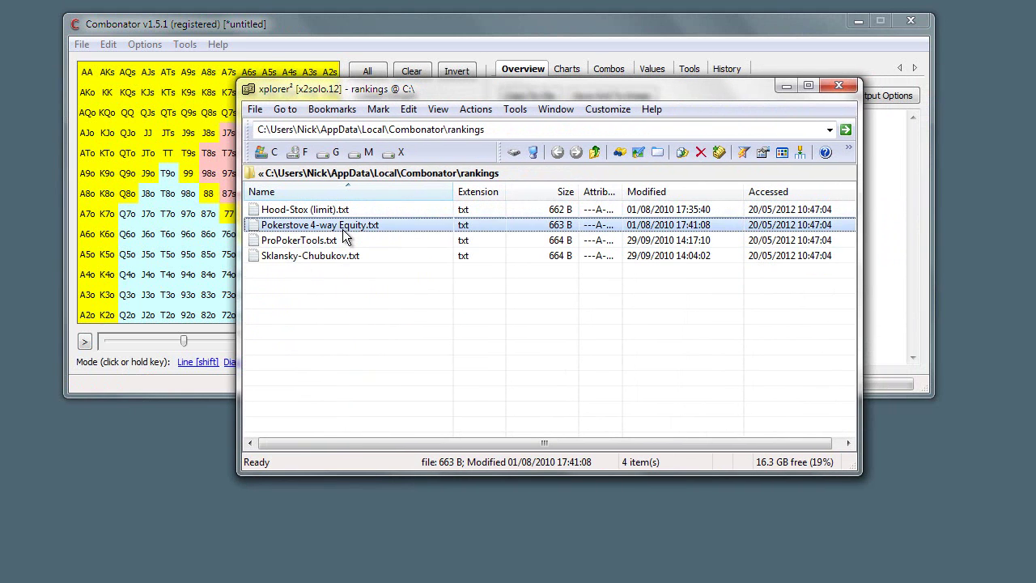
{"action": "right_click", "coordinate": [342, 229]}
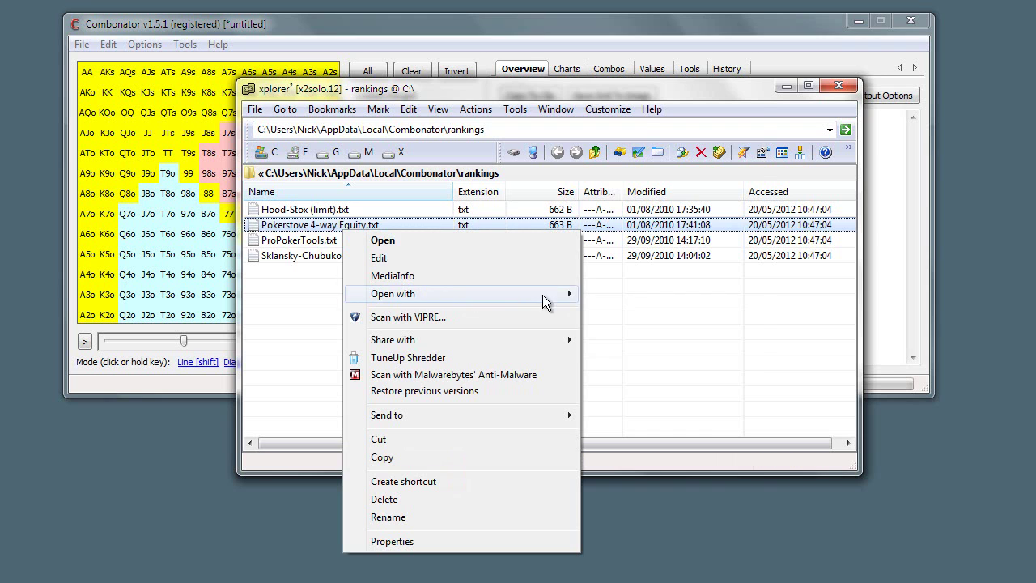
{"action": "mouse_move", "coordinate": [548, 294]}
{"action": "left_click", "coordinate": [623, 296]}
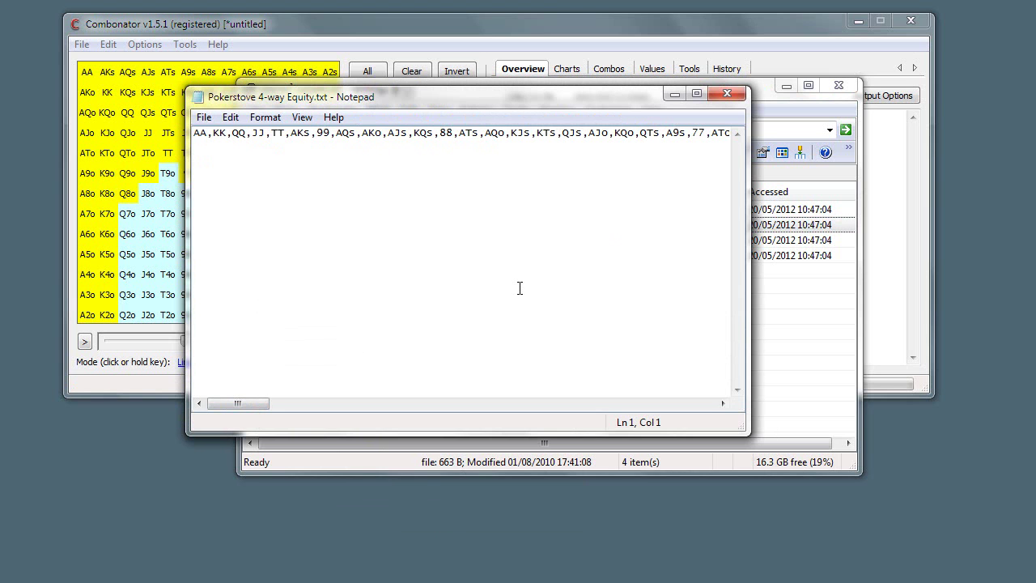
{"action": "left_click_drag", "start_coordinate": [319, 96], "coordinate": [340, 126]}
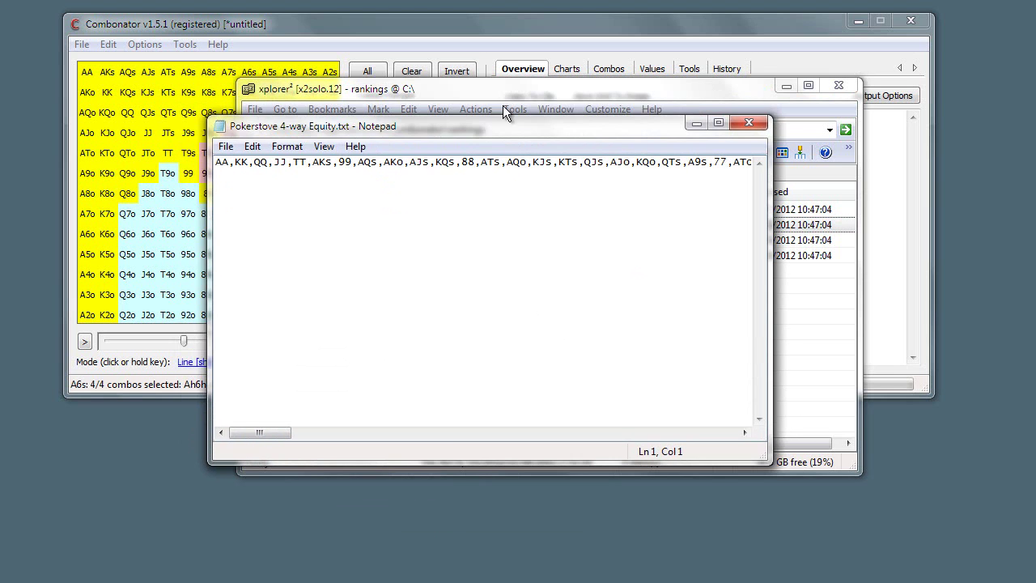
{"action": "left_click", "coordinate": [748, 124]}
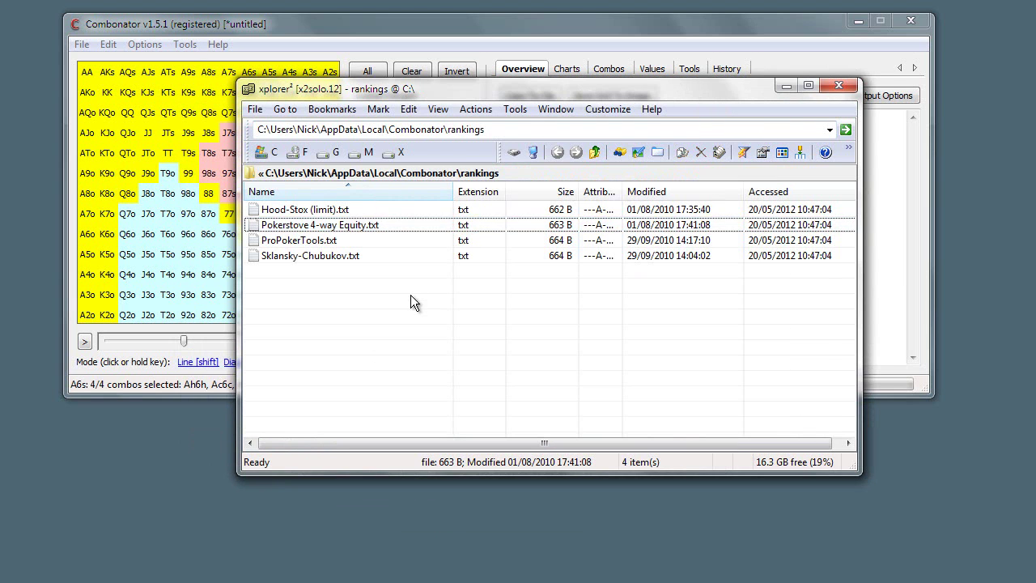
Highlight the full path of the rankings folder in the file manager
{"action": "left_click", "coordinate": [573, 130]}
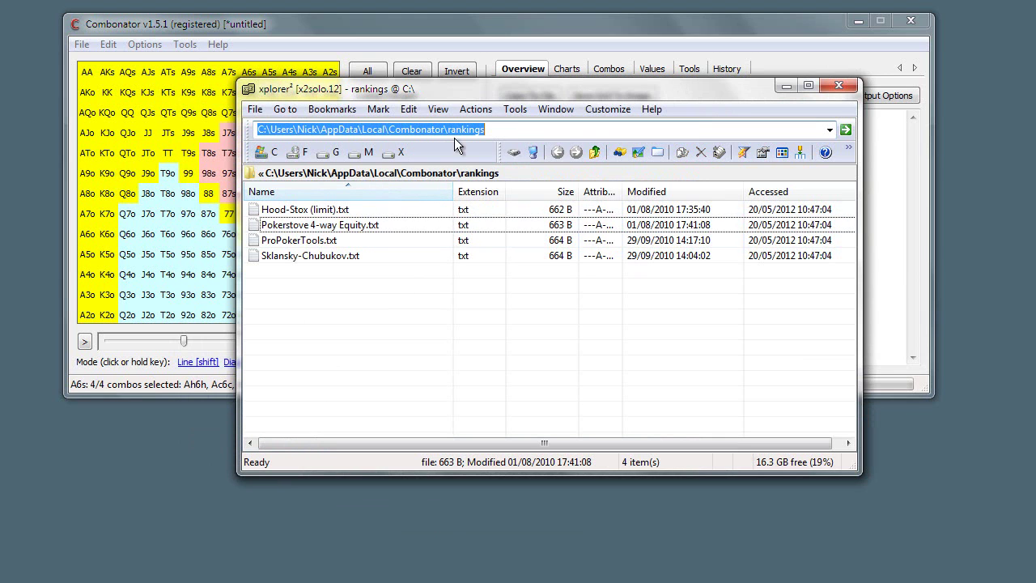